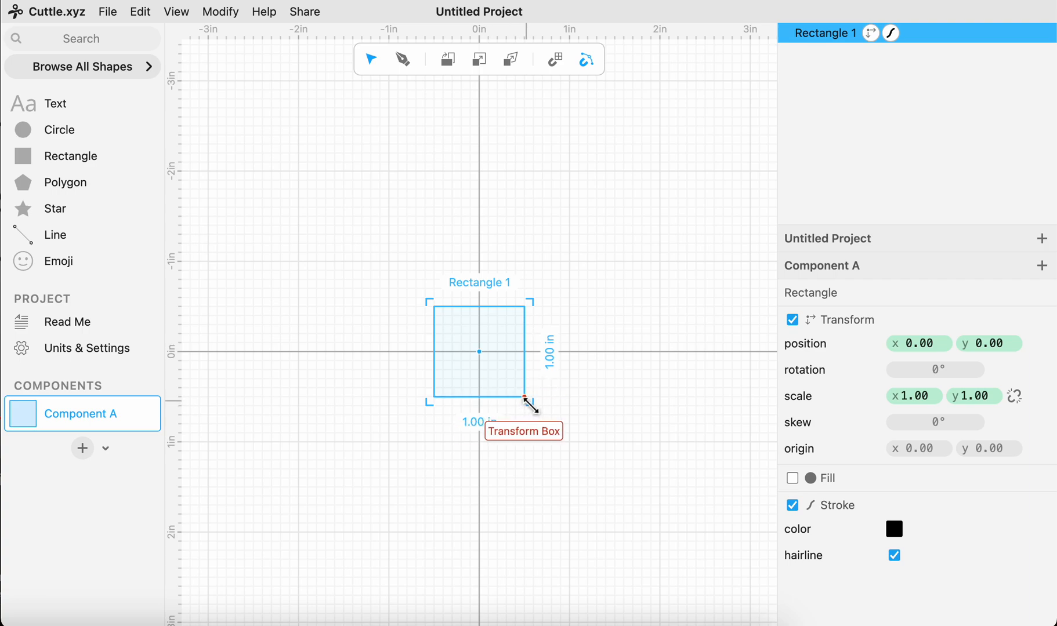
# - Resize the rectangle to a 4 in by 4 in square by setting its width and height to 4
pyautogui.click(469, 427)
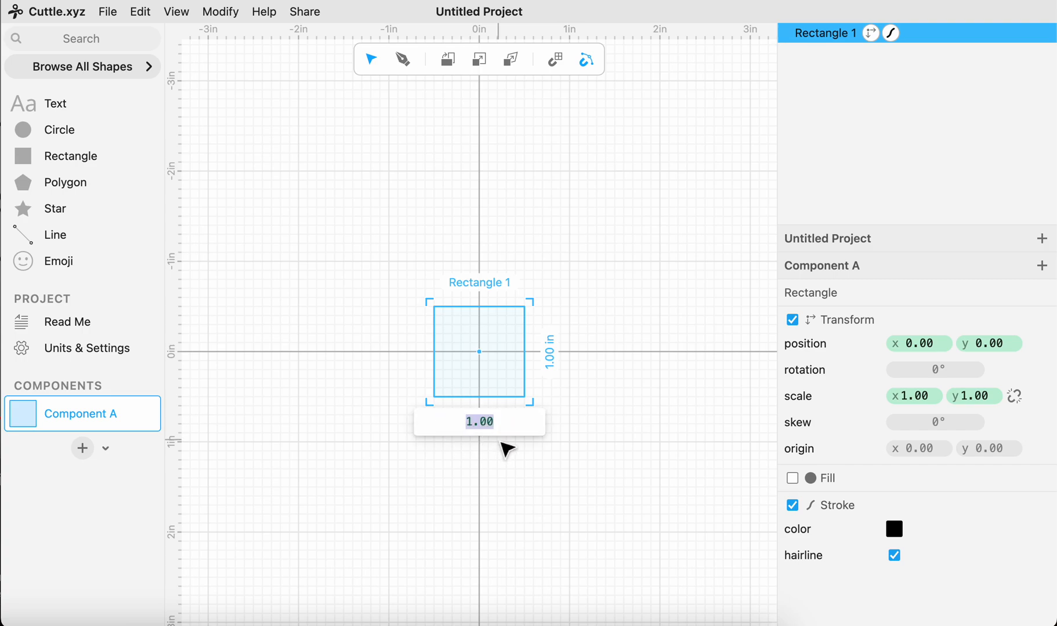
pyautogui.write('4')
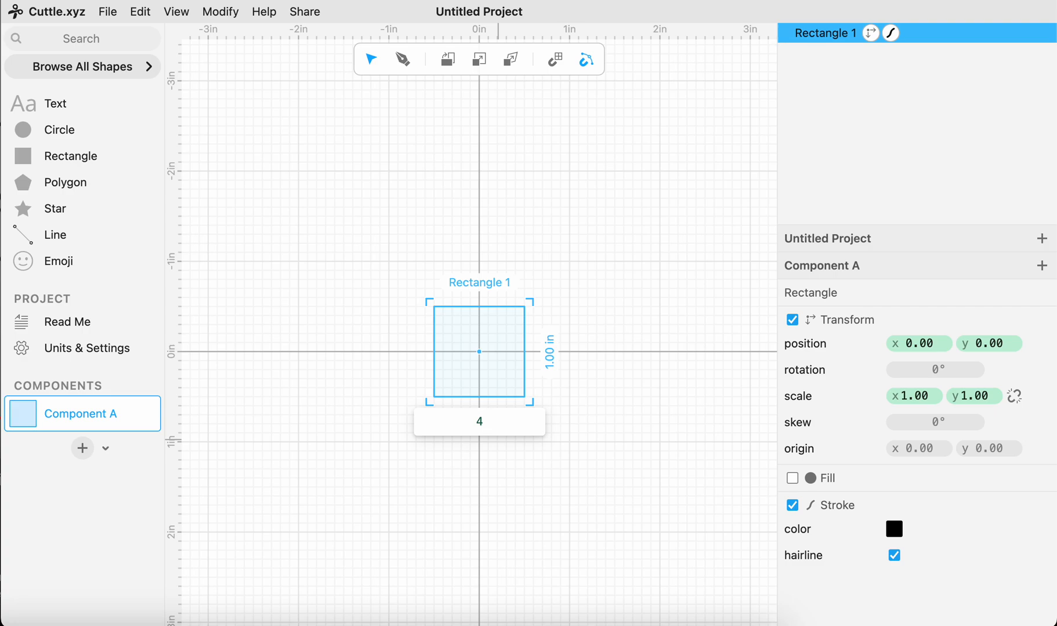
pyautogui.press('Return')
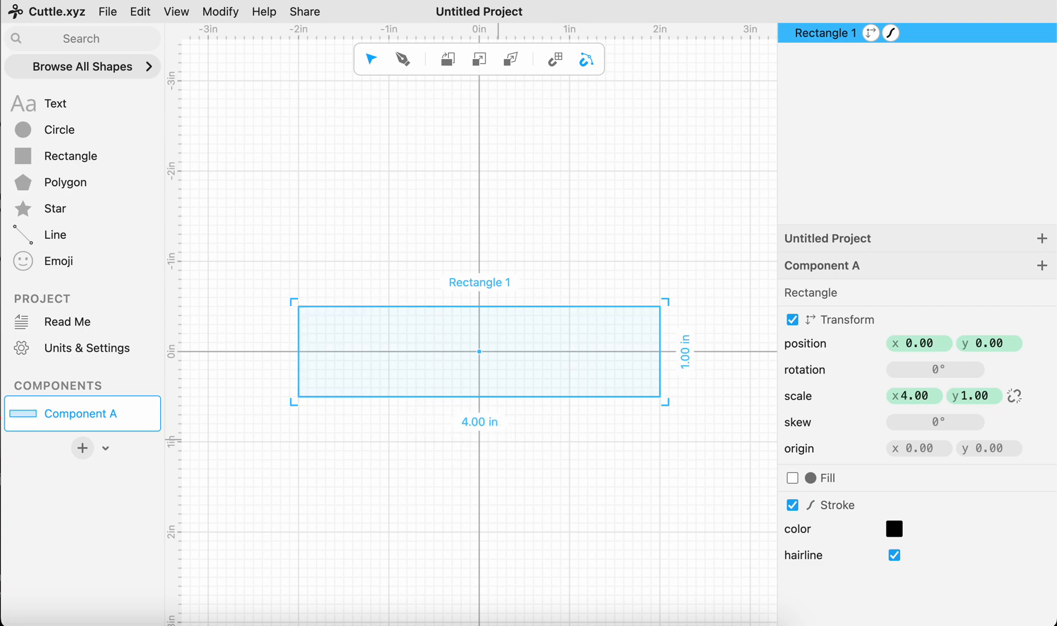
pyautogui.click(688, 367)
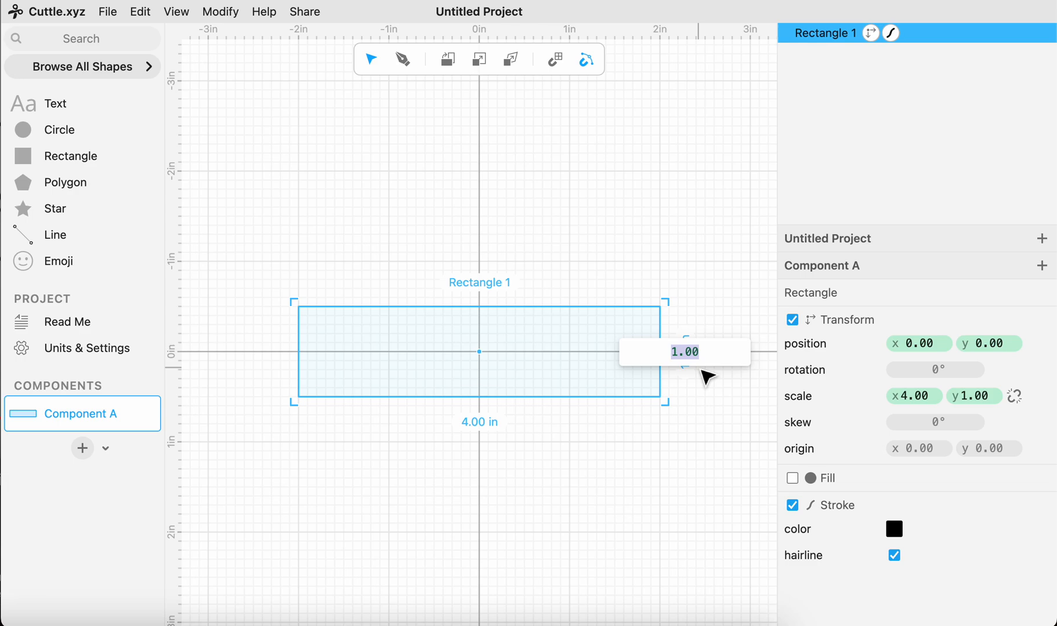
pyautogui.write('4')
pyautogui.press('Return')
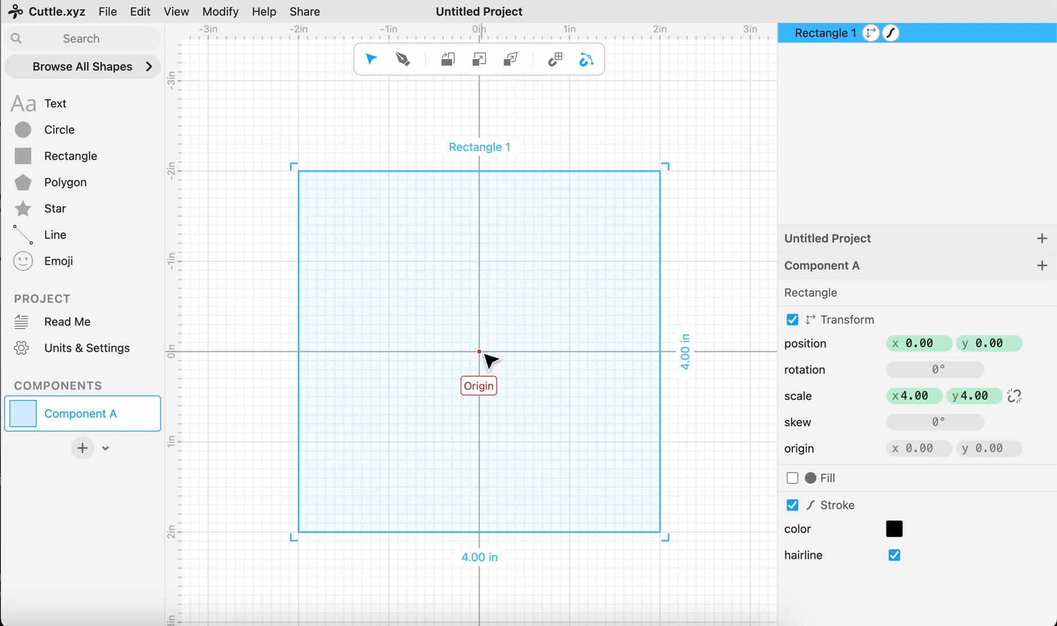
pyautogui.click(717, 423)
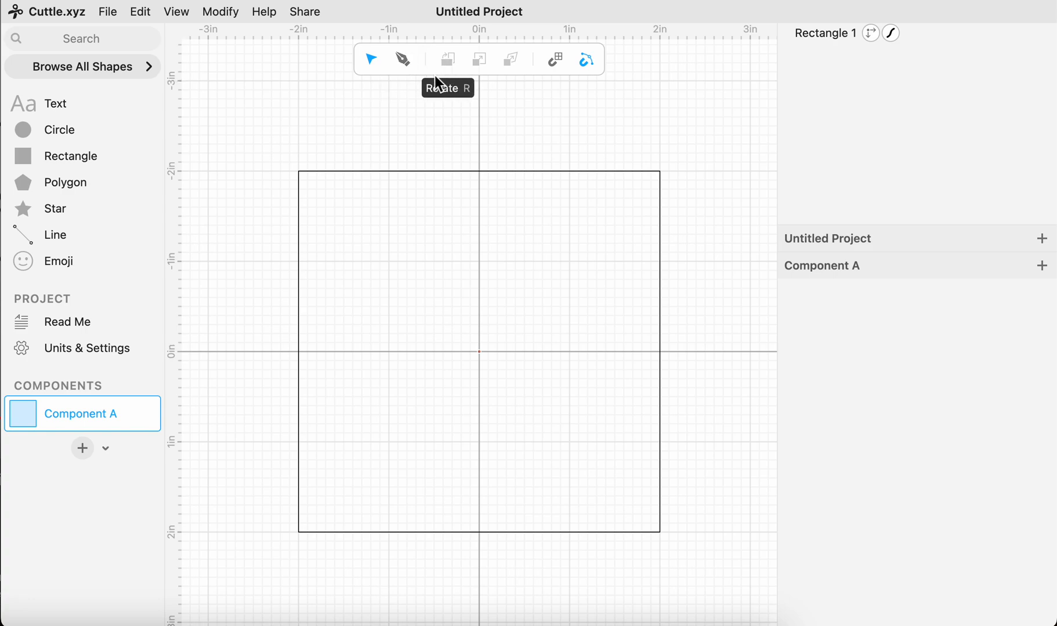
# - Draw a diagonal line with the Pen tool from the square's upper-right corner to its lower-left corner
pyautogui.press('p')
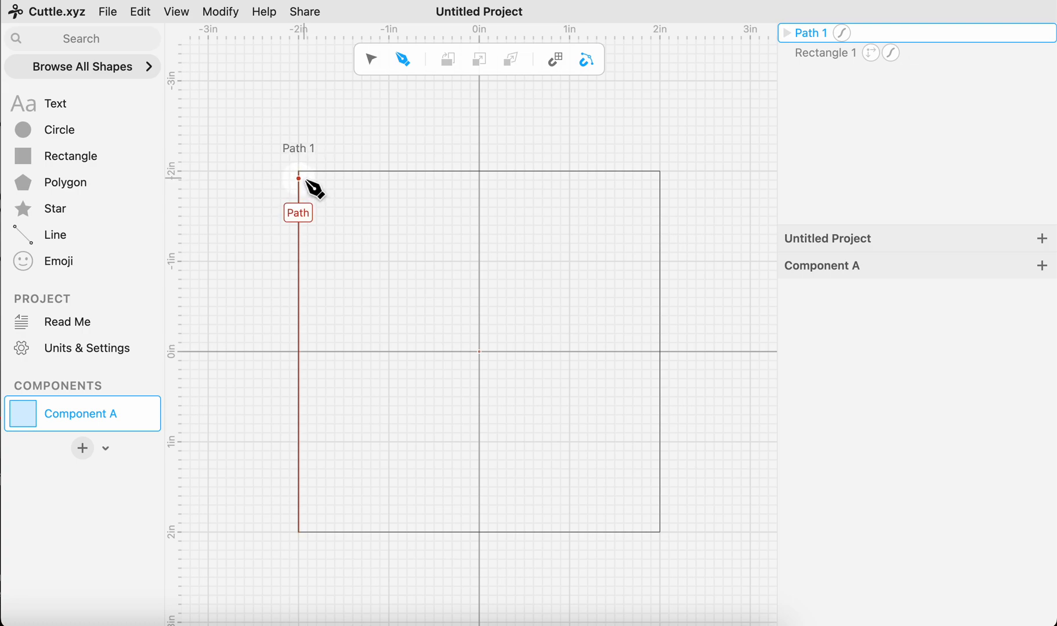
pyautogui.click(660, 171)
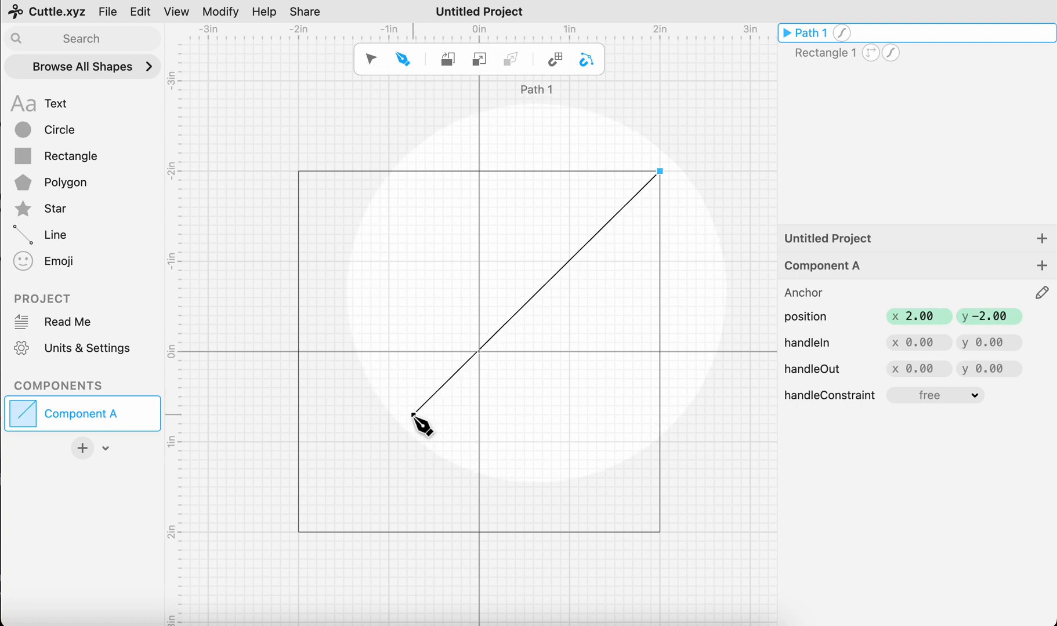
pyautogui.click(298, 533)
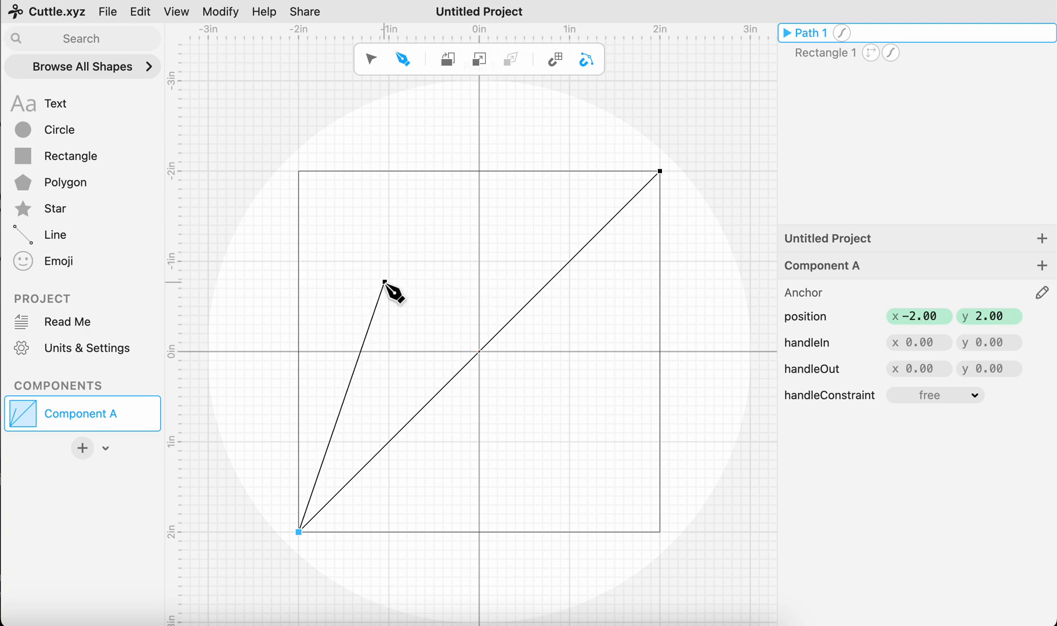
pyautogui.press('Escape')
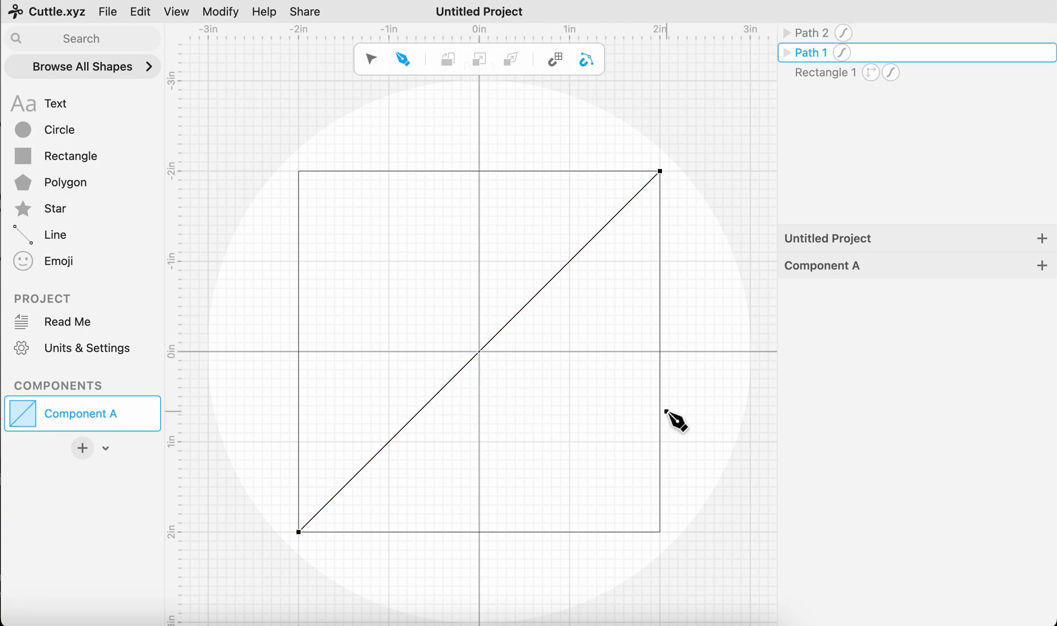
# - Draw a separate line from the midpoint of the square's right edge to the midpoint of its bottom edge
pyautogui.click(660, 352)
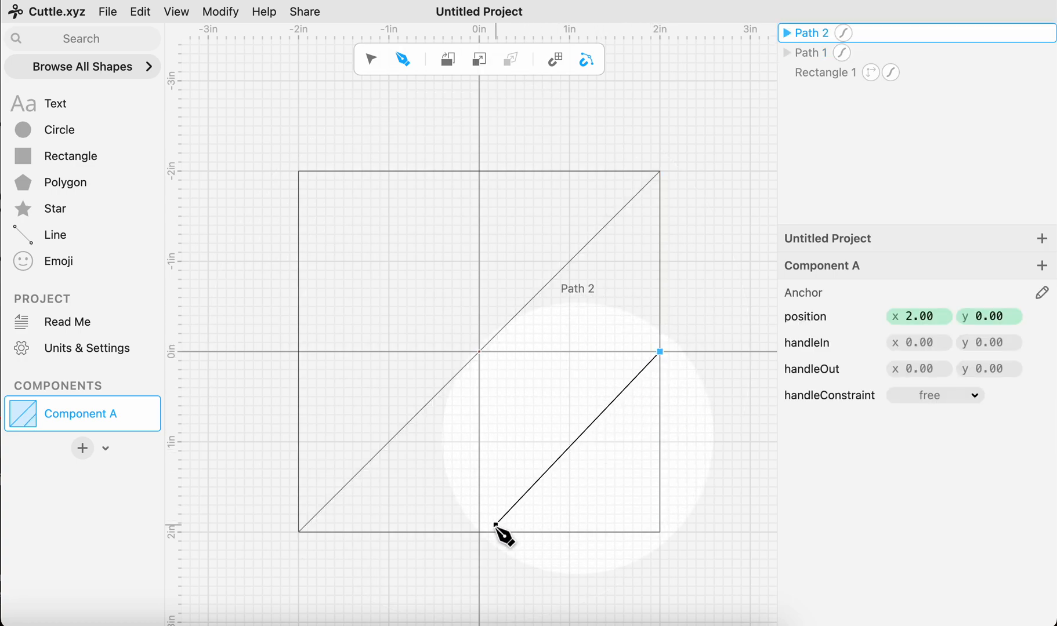
pyautogui.moveTo(479, 532); pyautogui.dragTo(486, 479)
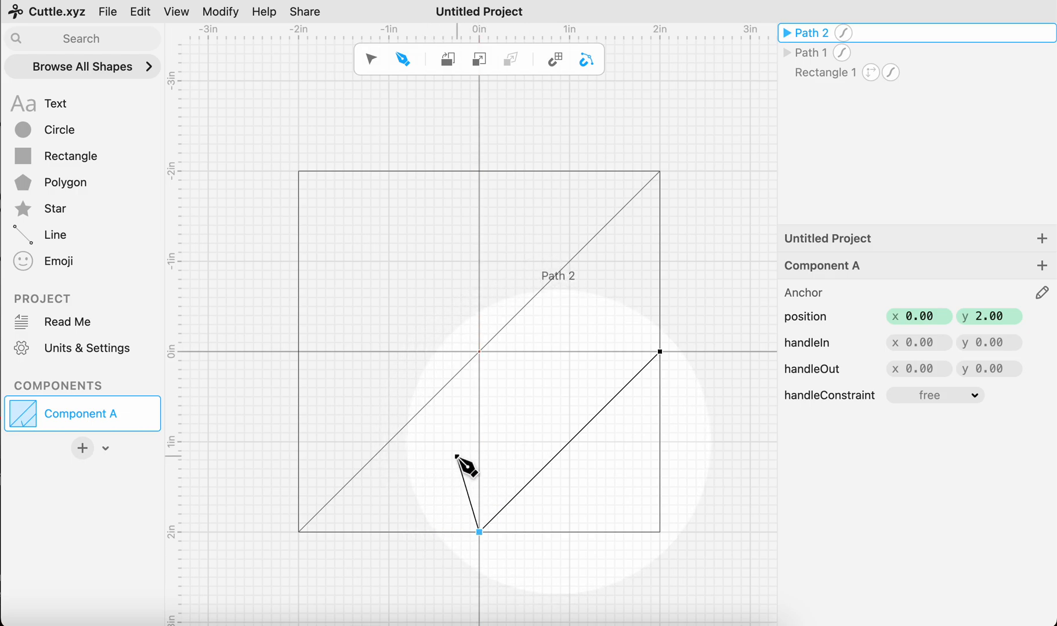
pyautogui.press('Escape')
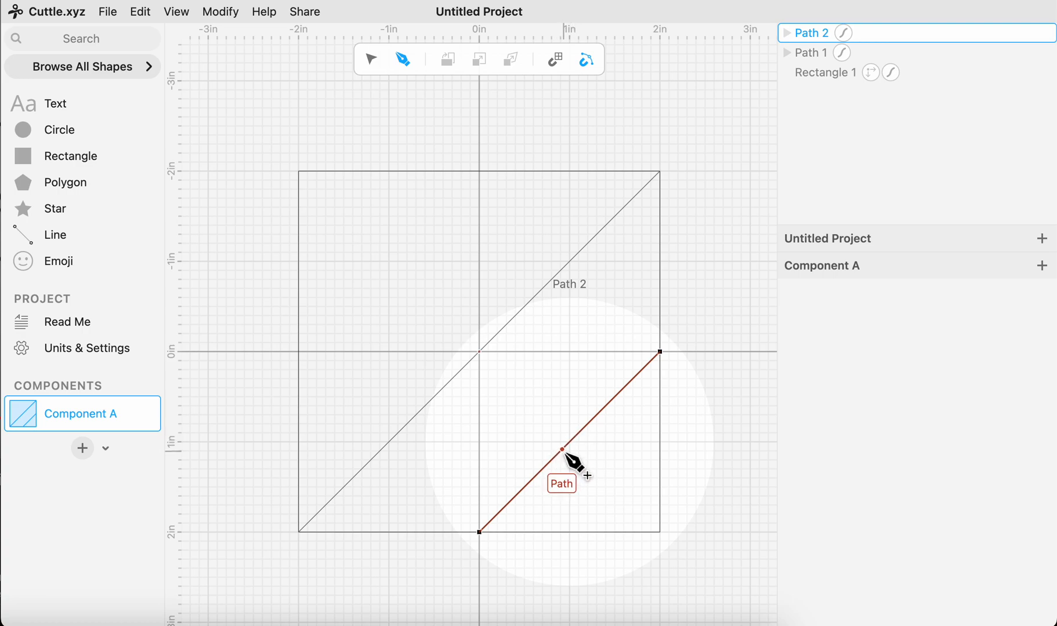
pyautogui.click(569, 442)
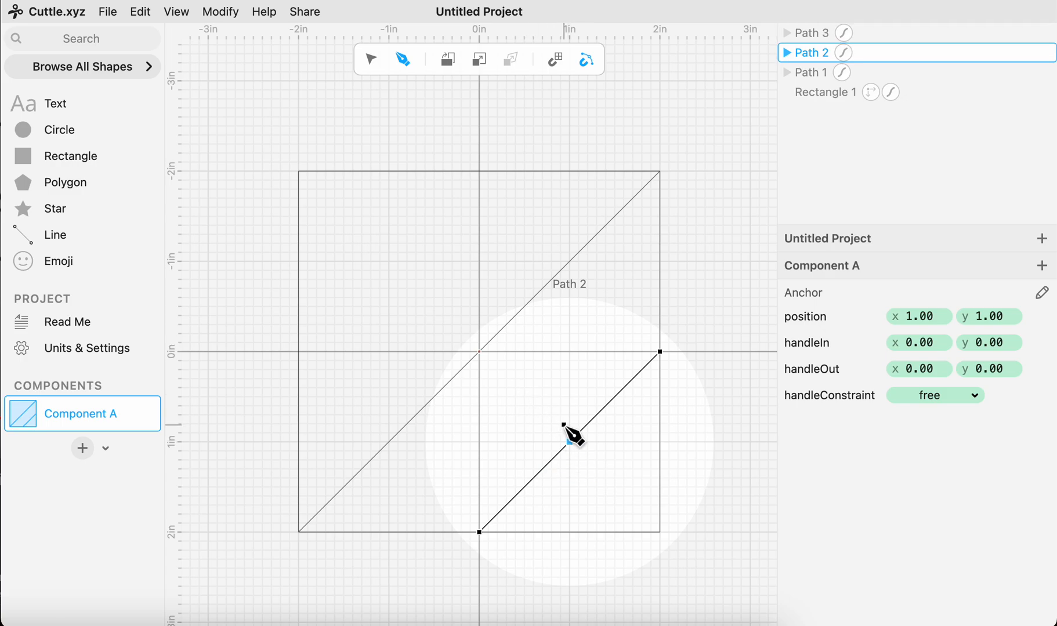
pyautogui.press('Escape')
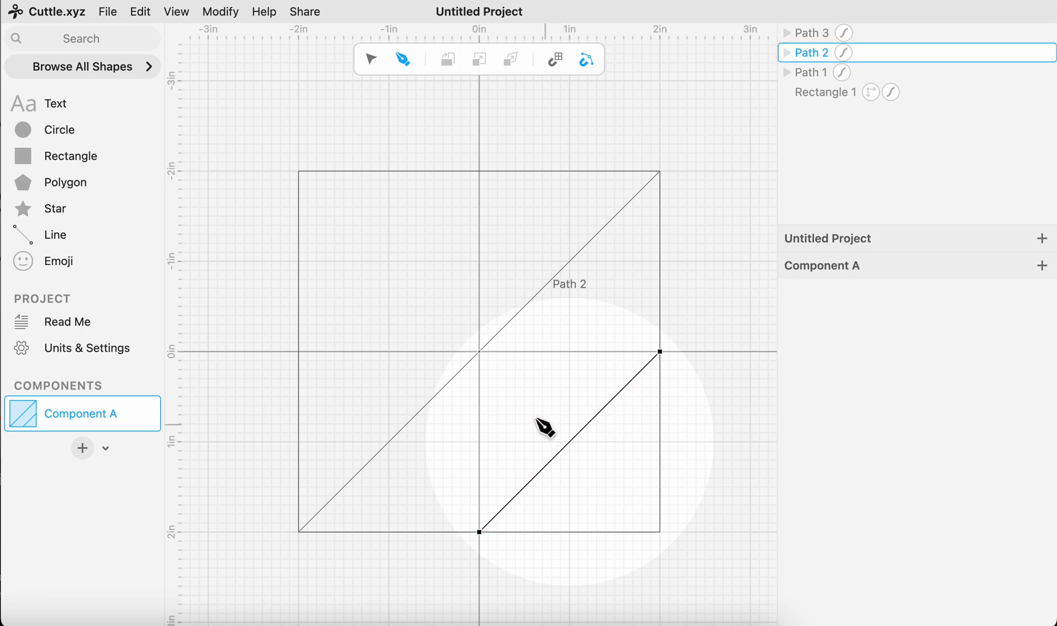
# - Draw a line from the square's upper-left corner to the middle of the short lower-right diagonal at (1, 1)
pyautogui.click(299, 172)
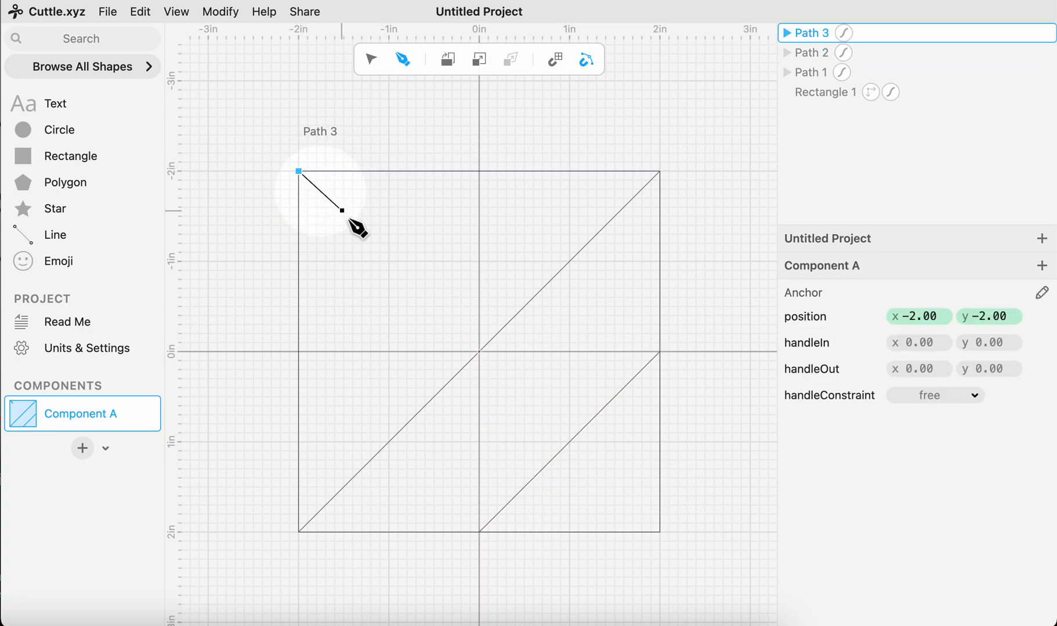
pyautogui.click(569, 442)
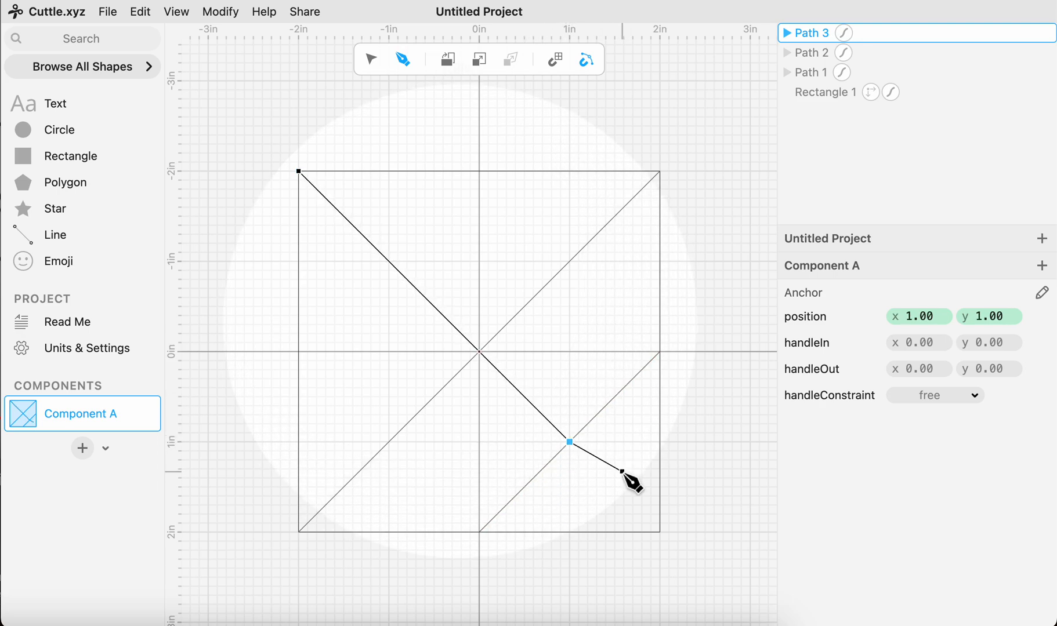
pyautogui.press('Escape')
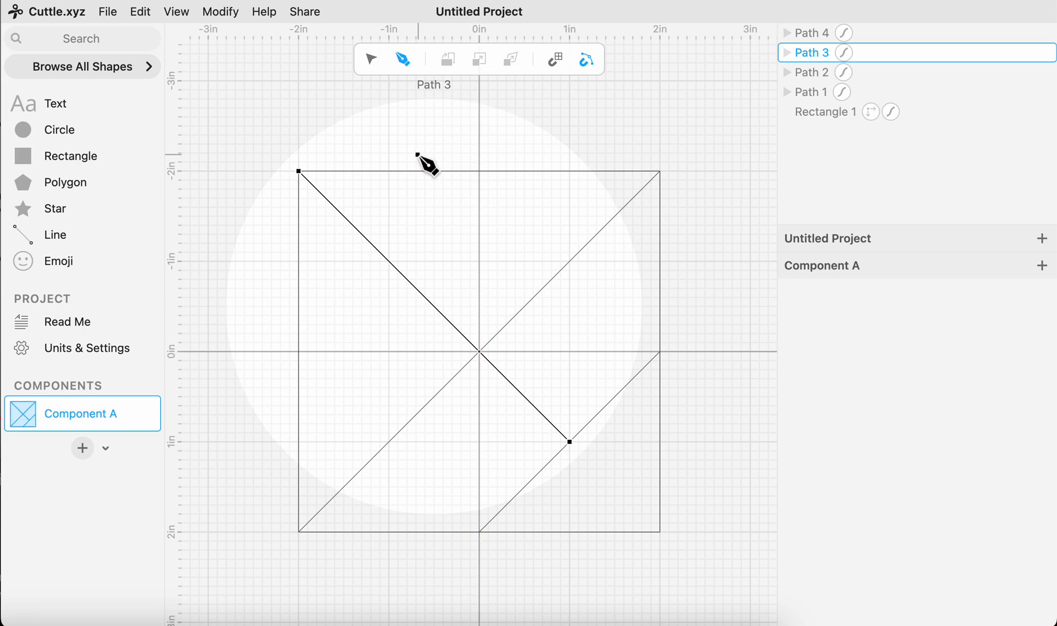
pyautogui.press('Escape')
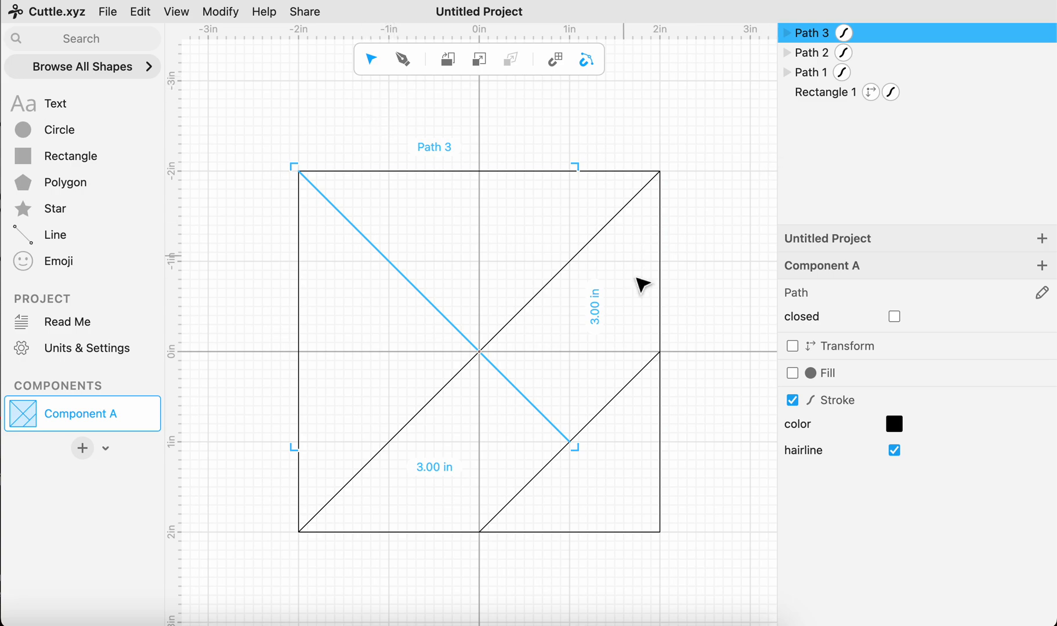
# - Extend the upper-left diagonal path horizontally from its end at (1, 1) to the long diagonal at (-1, 1)
pyautogui.click(405, 60)
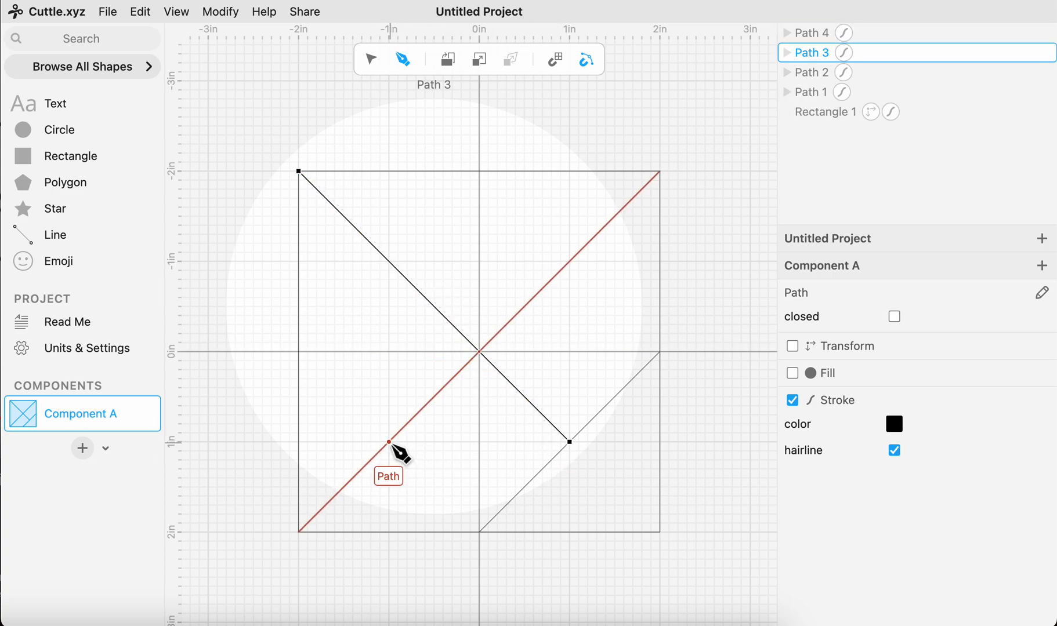
pyautogui.click(569, 447)
pyautogui.click(570, 443)
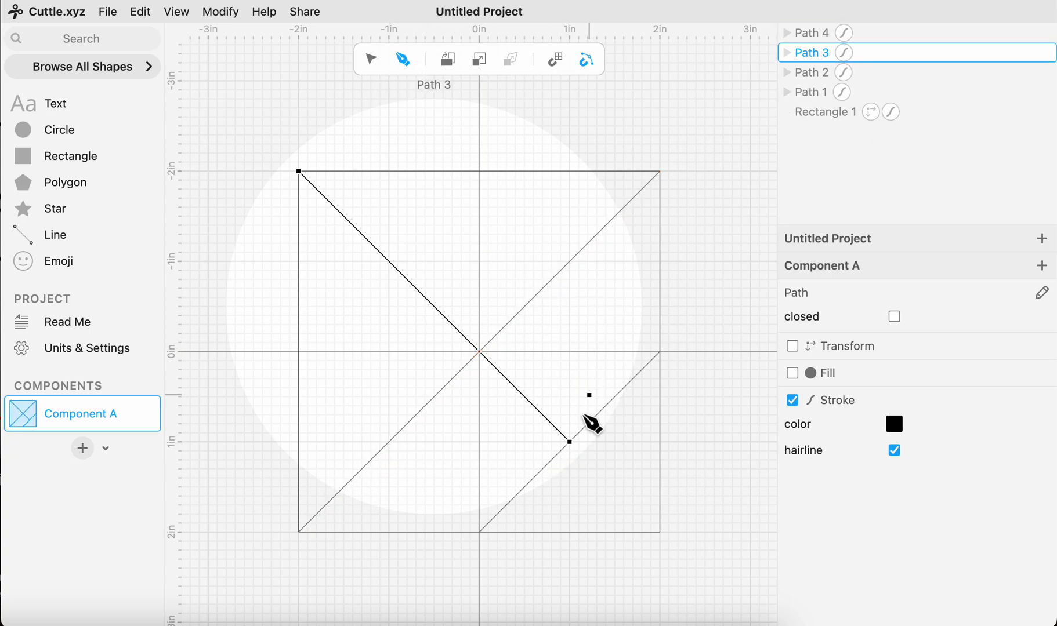
pyautogui.click(570, 443)
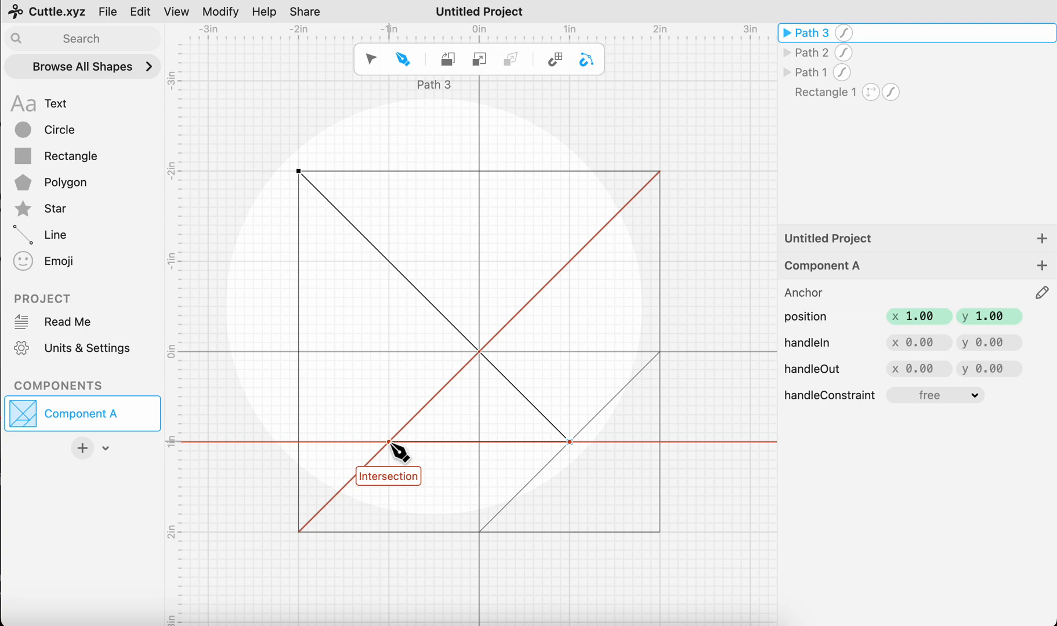
pyautogui.click(389, 443)
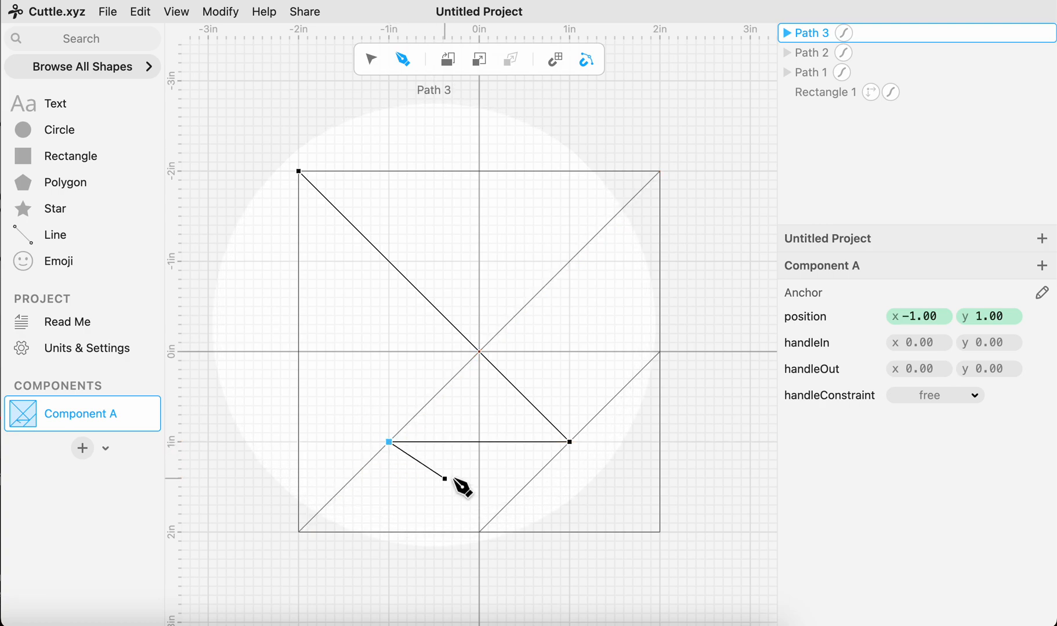
pyautogui.press('Escape')
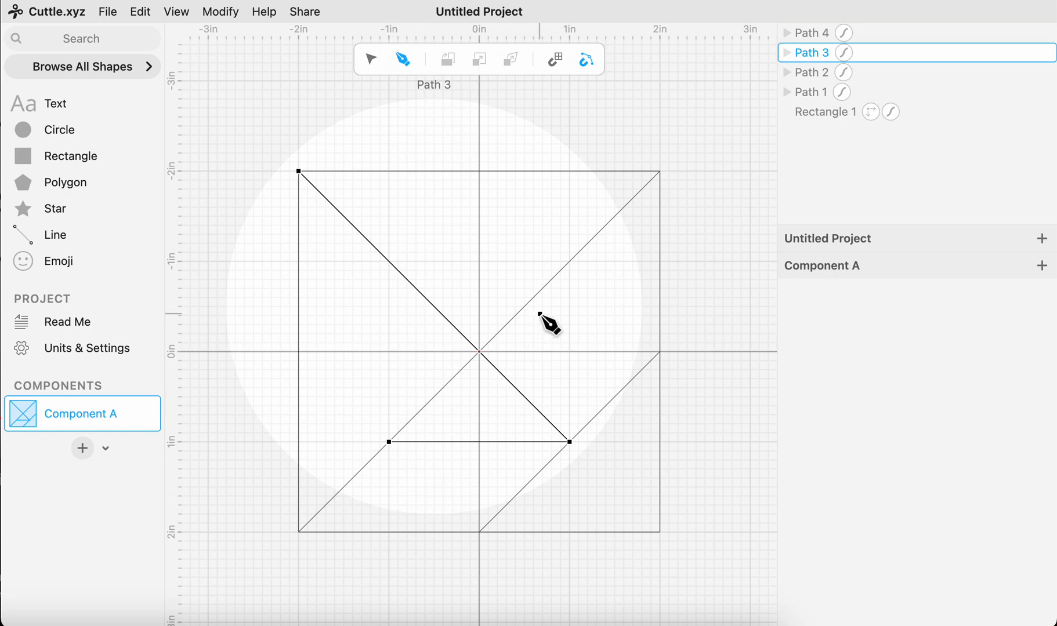
# - Draw a line from the midpoint of the square's right edge up to the long diagonal at (1, -1)
pyautogui.click(660, 352)
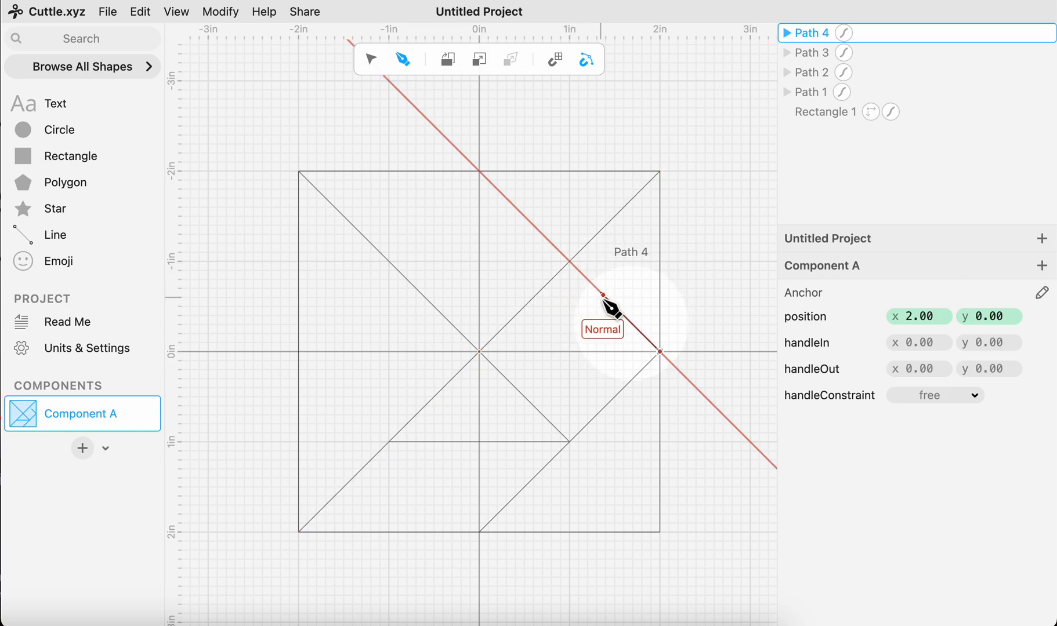
pyautogui.click(570, 262)
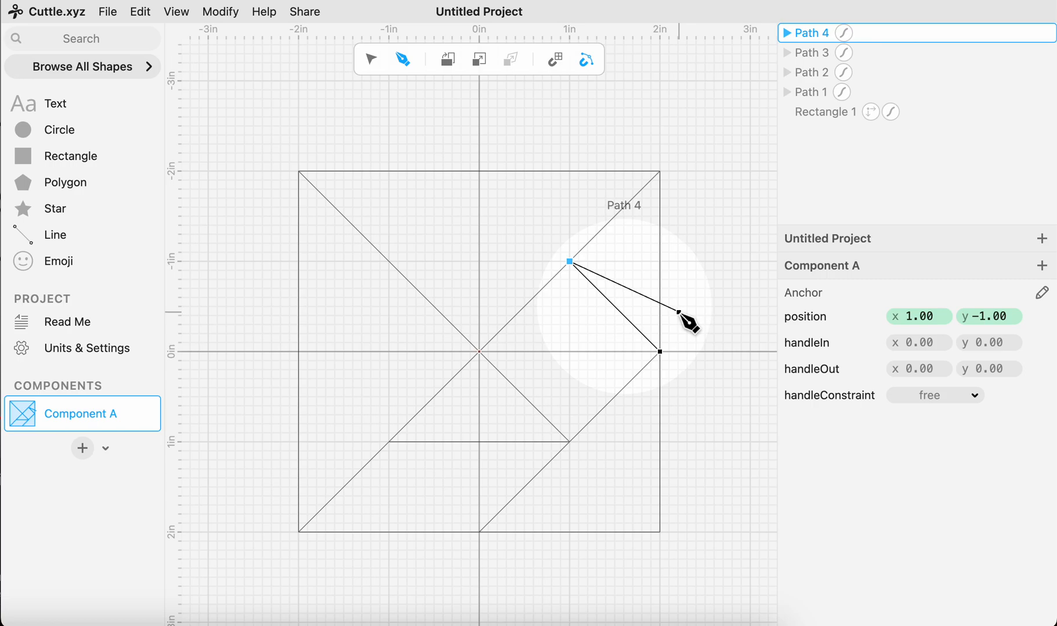
pyautogui.press('Escape')
pyautogui.press('Escape')
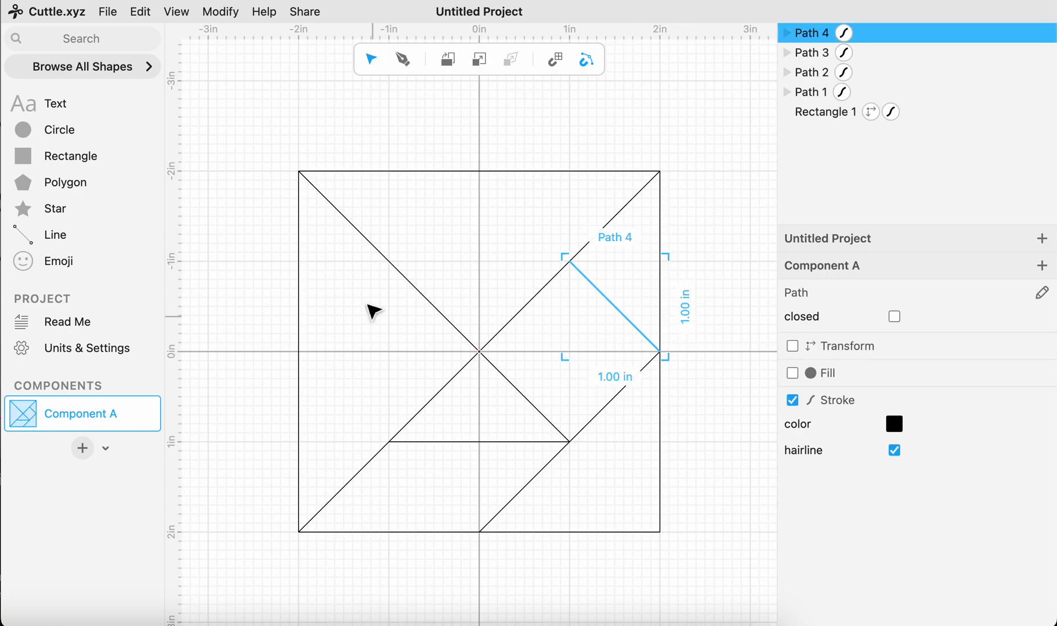
pyautogui.moveTo(253, 133); pyautogui.dragTo(737, 588)
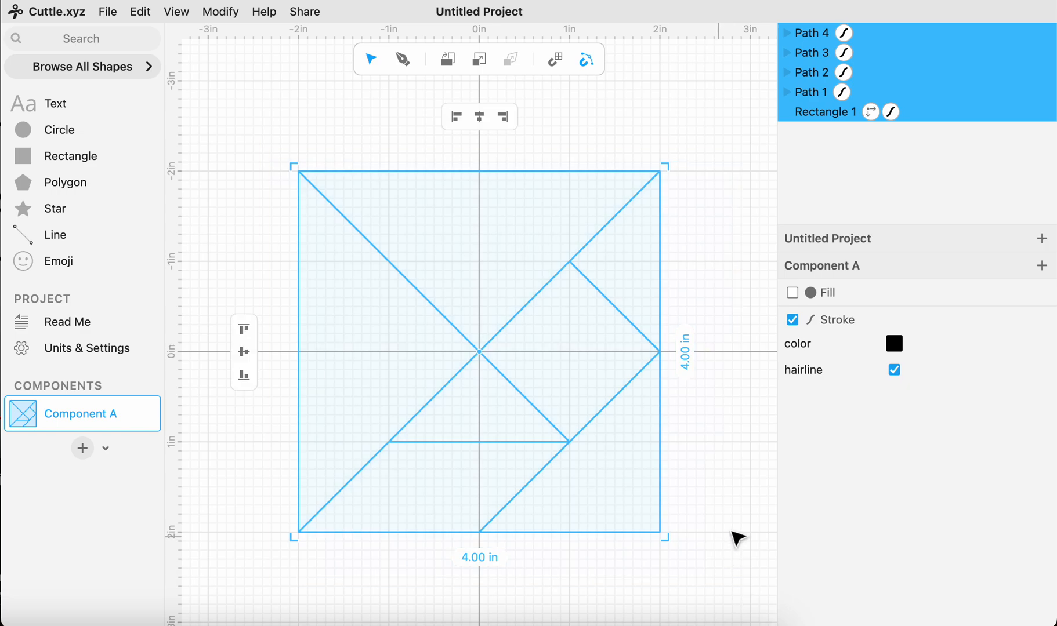
pyautogui.click(730, 486)
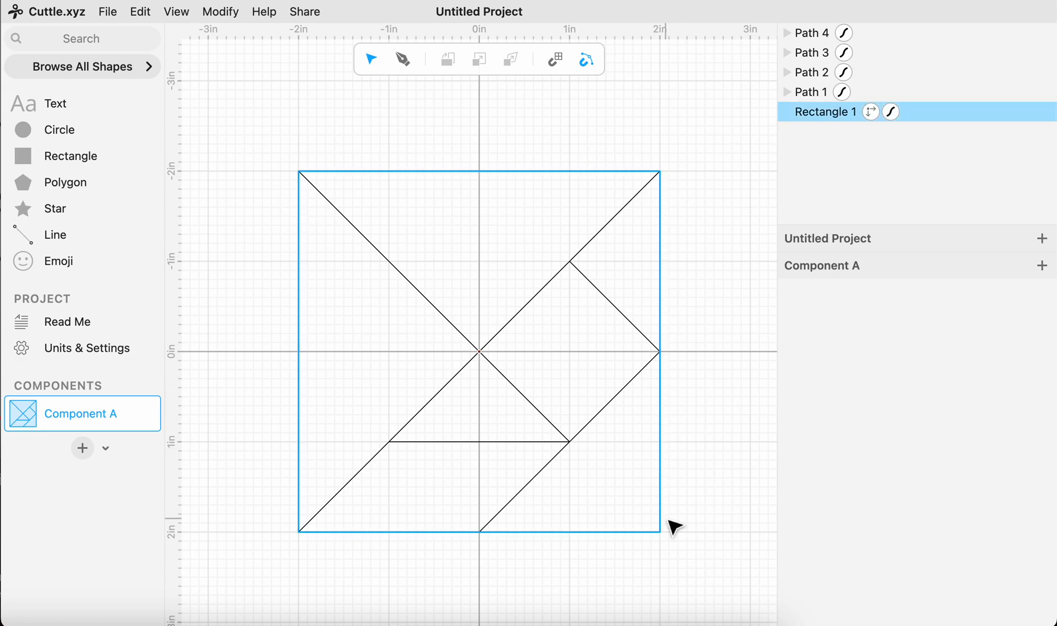
# - Open the Glowforge app in a new browser tab
pyautogui.press('super+t')
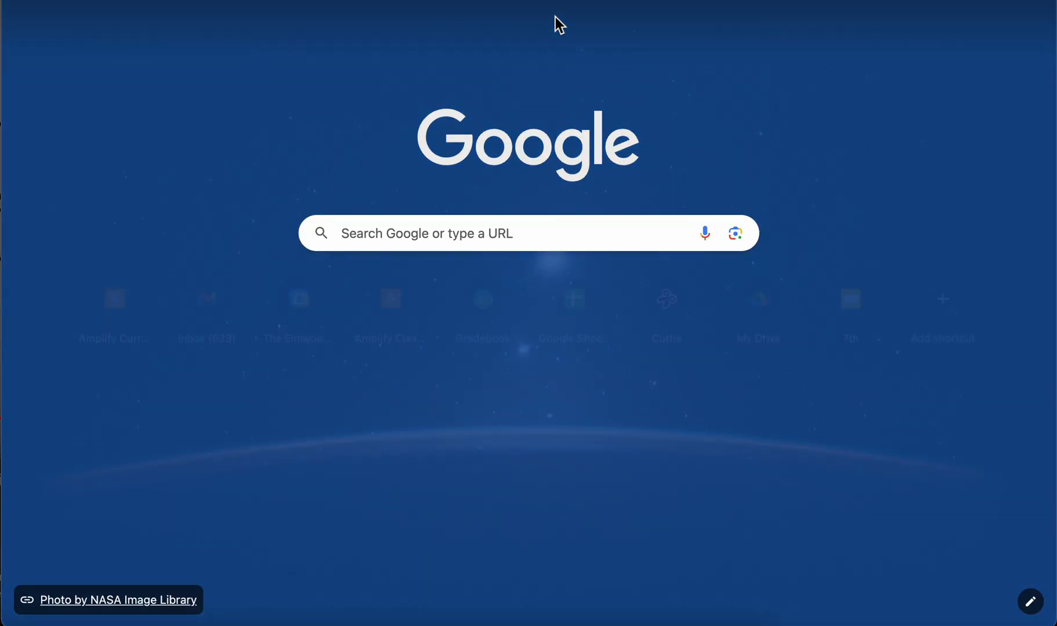
pyautogui.write('ap')
pyautogui.press('Return')
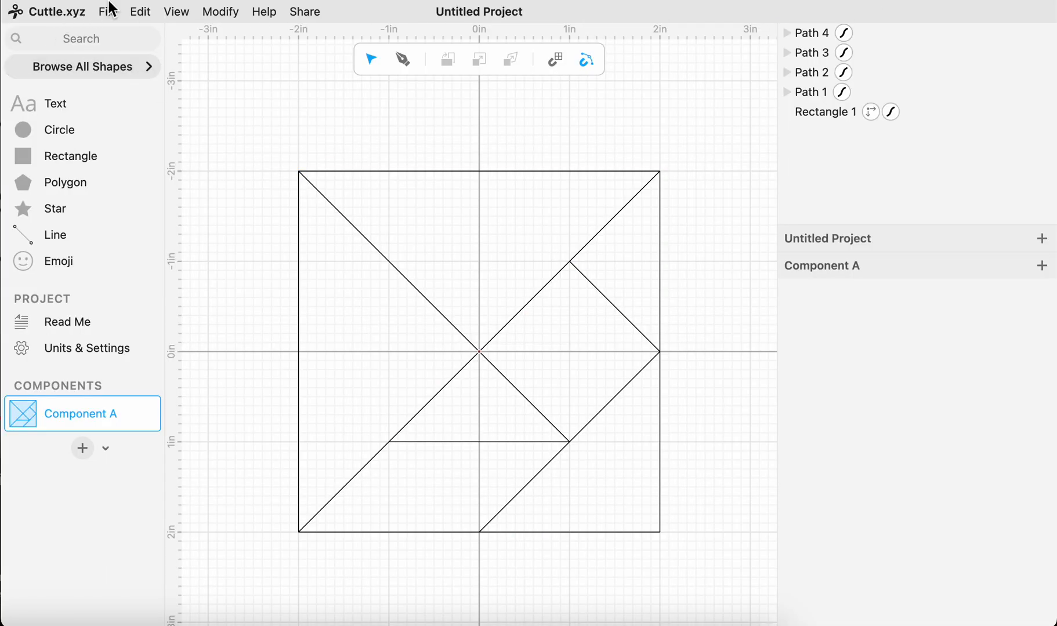
# - Switch back to Cuttle and download the tangram drawing as a standard SVG named Jeadi Tangram
pyautogui.click(140, 12)
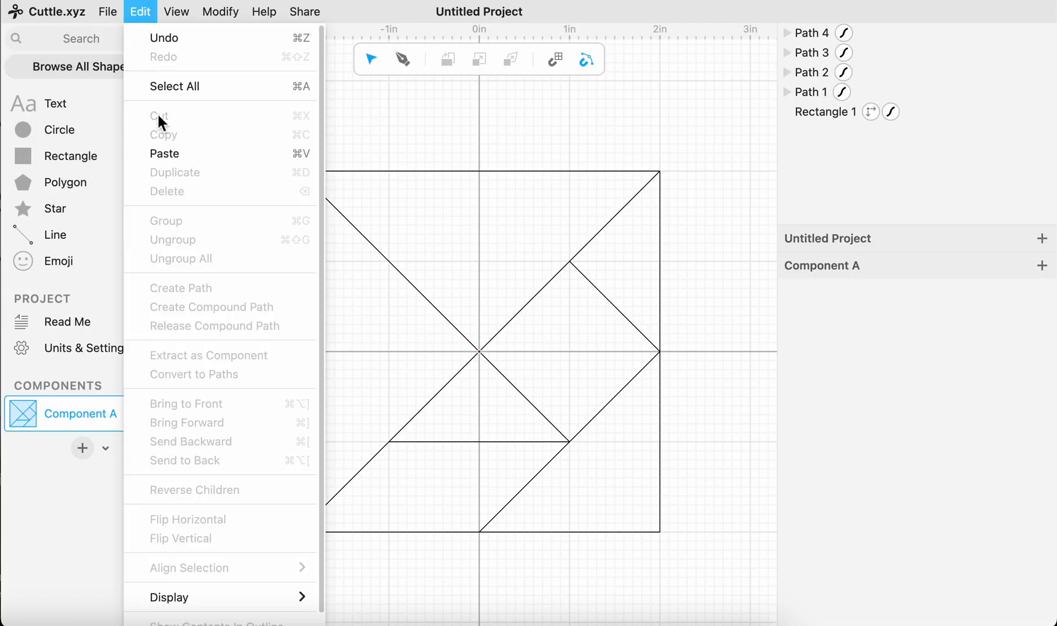
pyautogui.moveTo(110, 11)
pyautogui.click(123, 98)
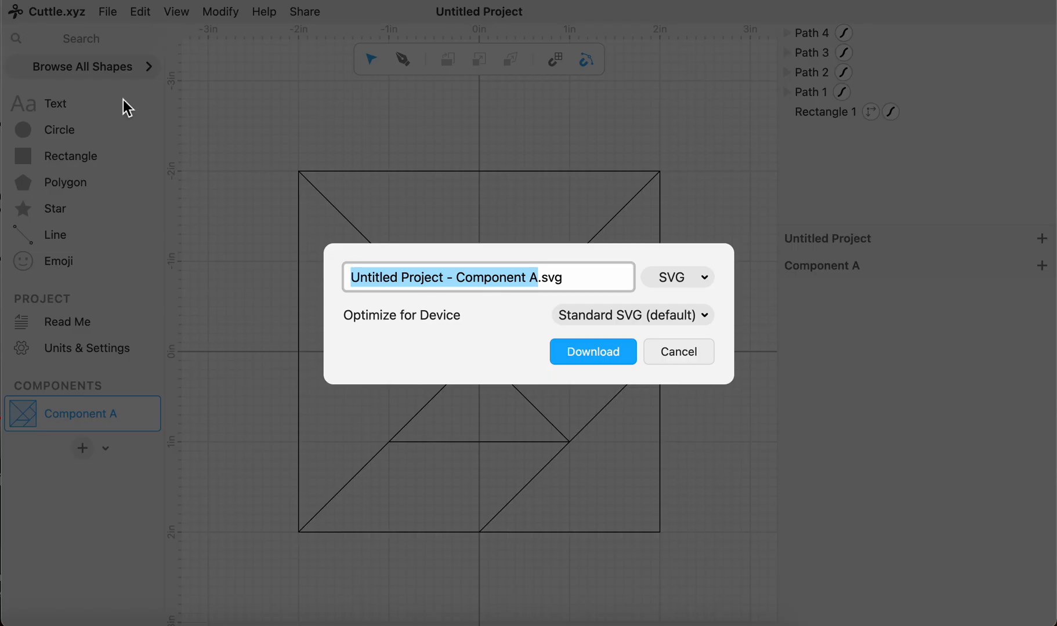
pyautogui.write('Jeadi P')
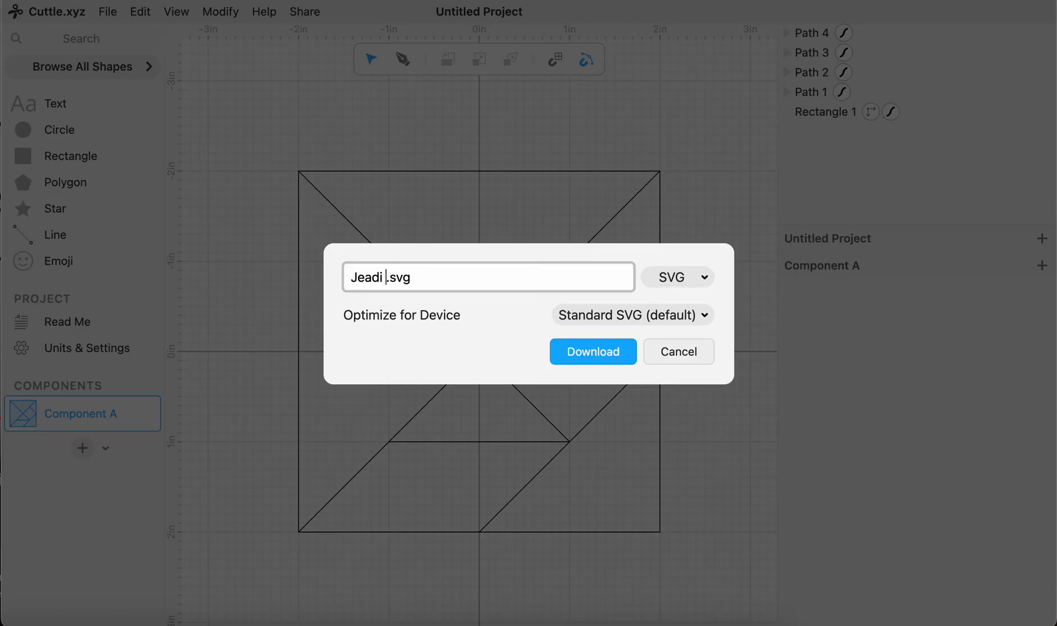
pyautogui.write('angram')
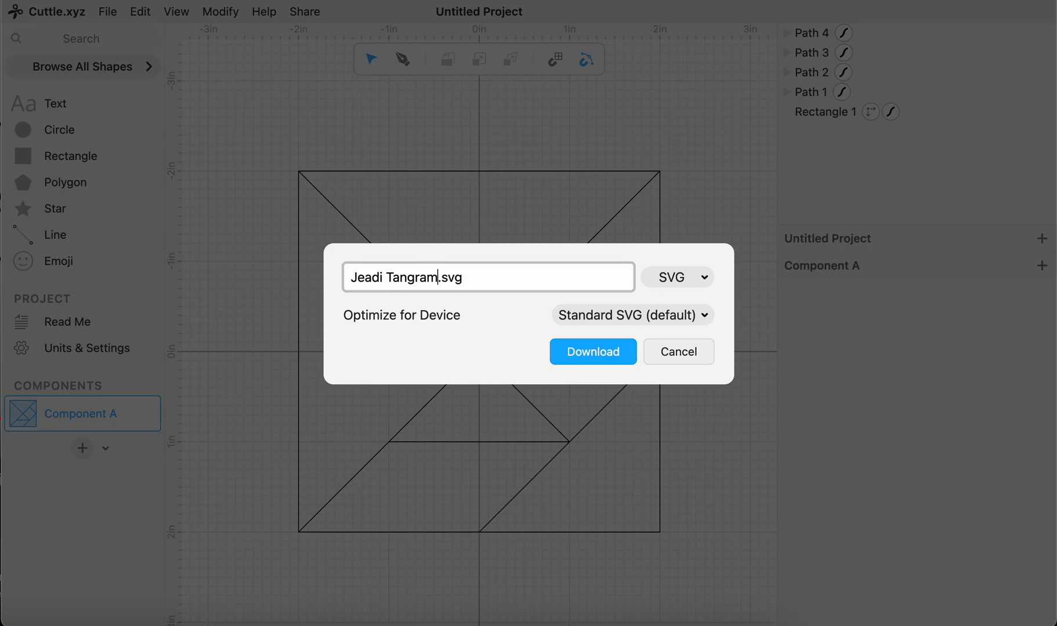
pyautogui.press('Return')
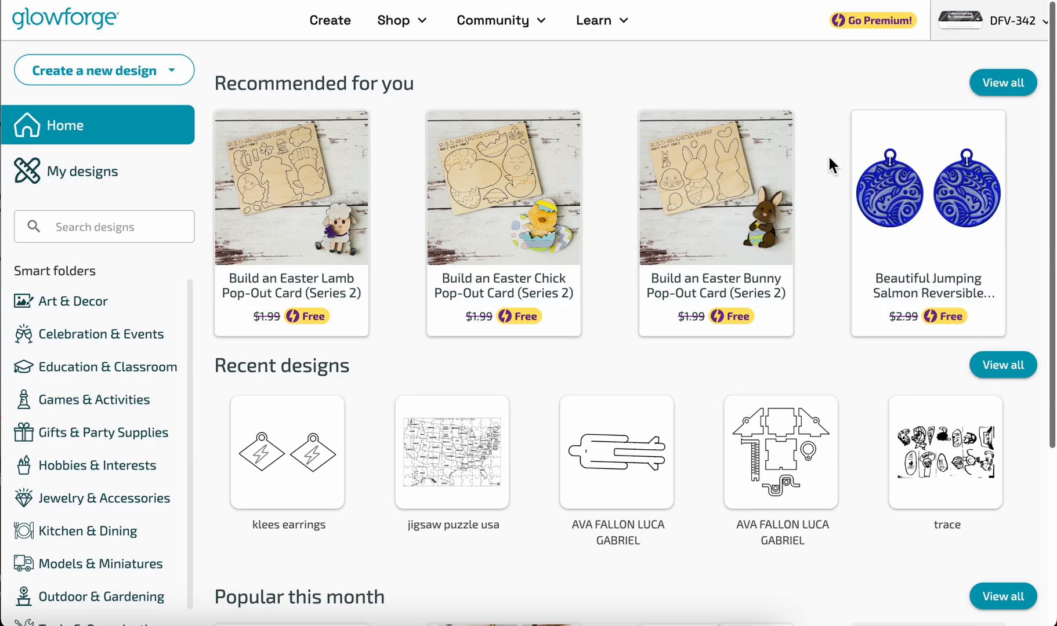
# - Switch to Glowforge and create a new design by uploading Jeadi Tangram.svg from the Downloads folder
pyautogui.click(125, 81)
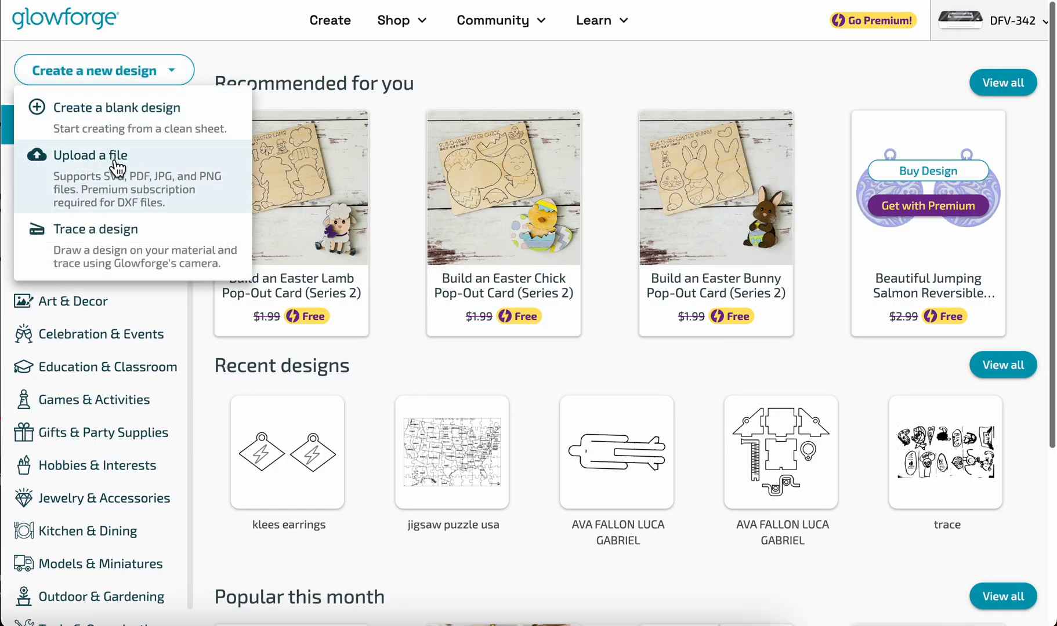
pyautogui.click(135, 189)
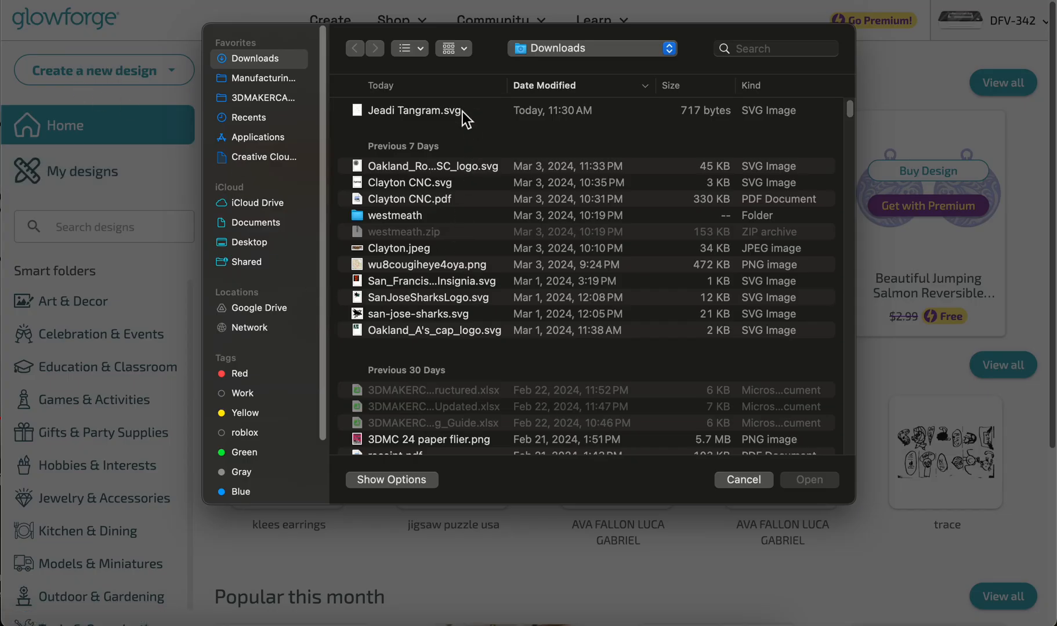
pyautogui.doubleClick(462, 111)
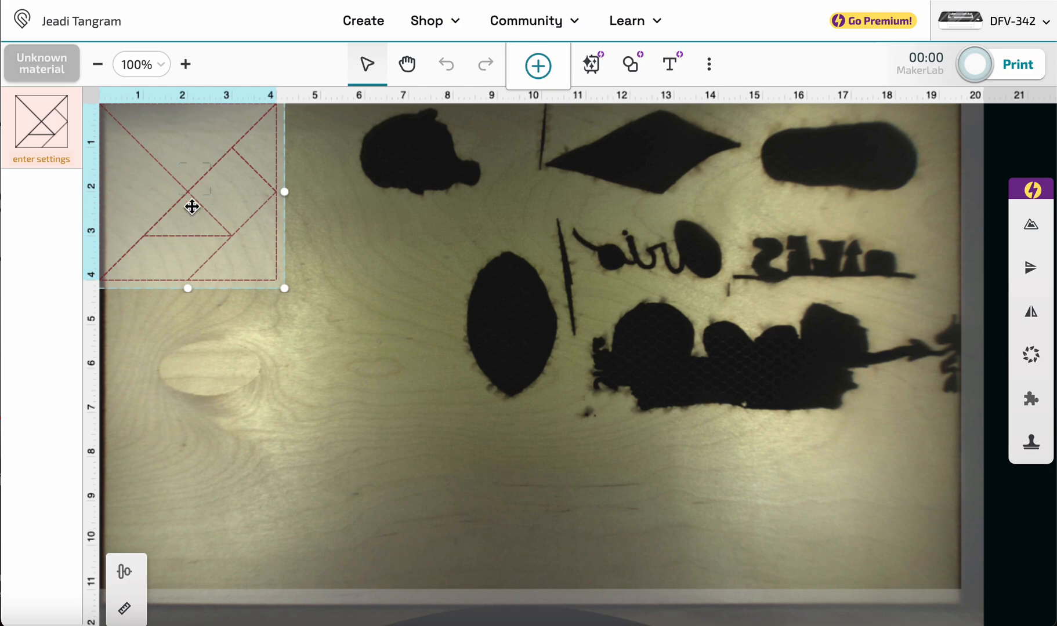
# - Set the material for the tangram design to Medium Basswood Plywood
pyautogui.moveTo(193, 208)
pyautogui.mouseDown()
pyautogui.moveTo(232, 214)
pyautogui.moveTo(220, 226)
pyautogui.moveTo(202, 214)
pyautogui.moveTo(338, 297)
pyautogui.moveTo(196, 198)
pyautogui.moveTo(205, 226)
pyautogui.moveTo(575, 372)
pyautogui.moveTo(480, 347)
pyautogui.moveTo(255, 337)
pyautogui.moveTo(304, 373)
pyautogui.moveTo(272, 406)
pyautogui.moveTo(212, 227)
pyautogui.moveTo(192, 208)
pyautogui.mouseUp()
pyautogui.click(57, 71)
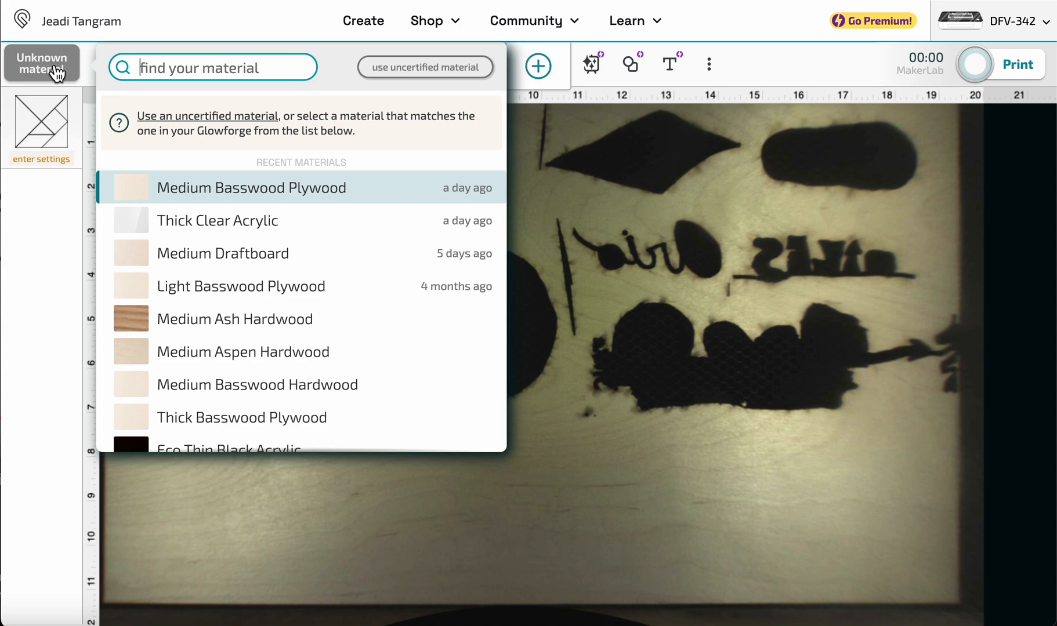
pyautogui.click(206, 191)
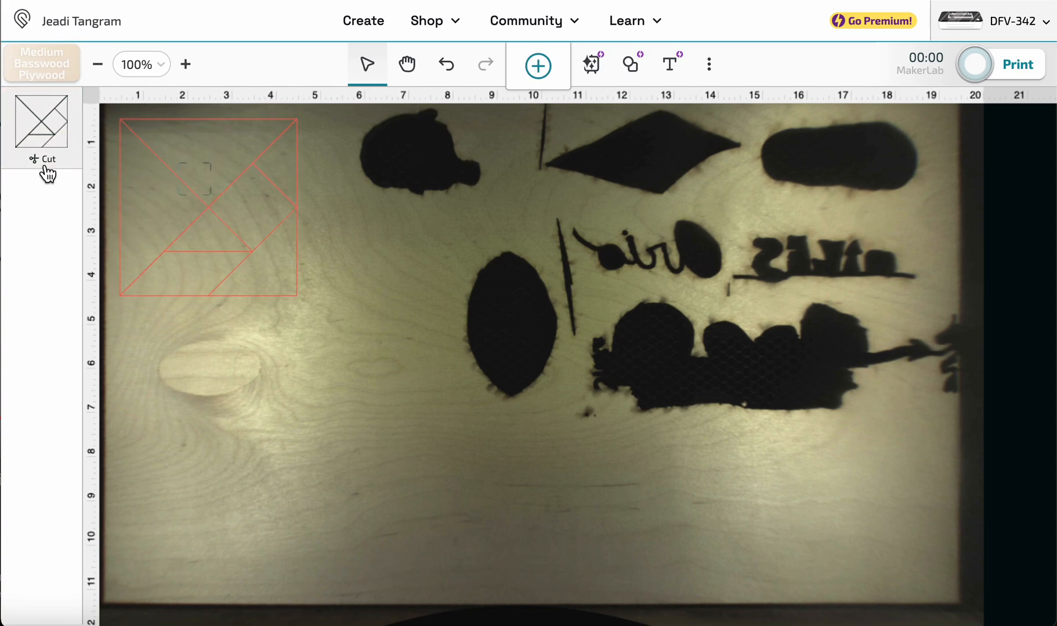
# - Try to start printing the tangram design and dismiss the print status
pyautogui.click(1019, 70)
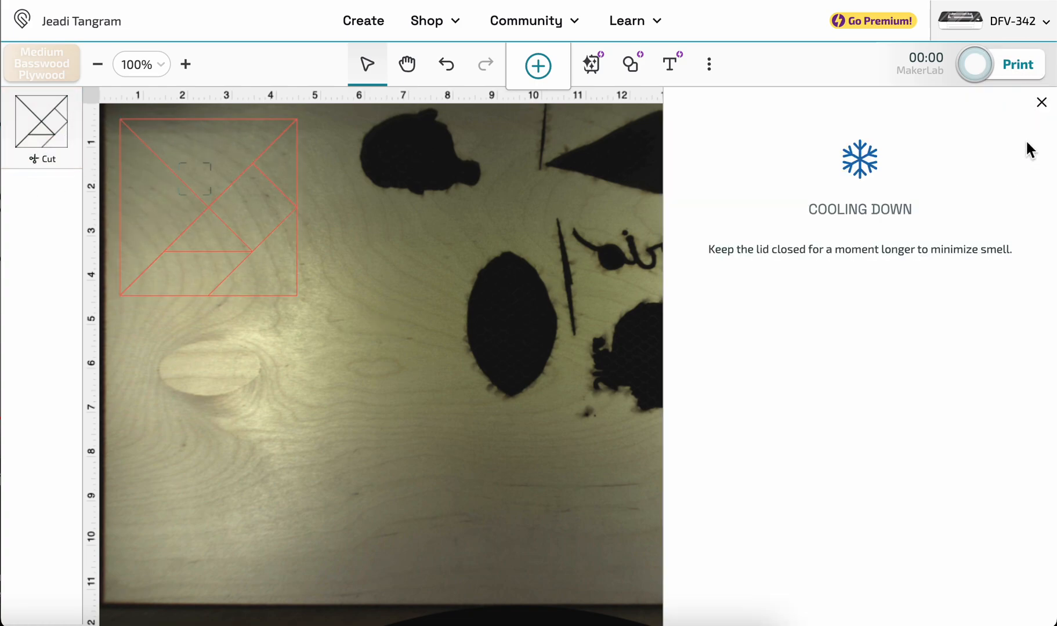
pyautogui.click(1040, 102)
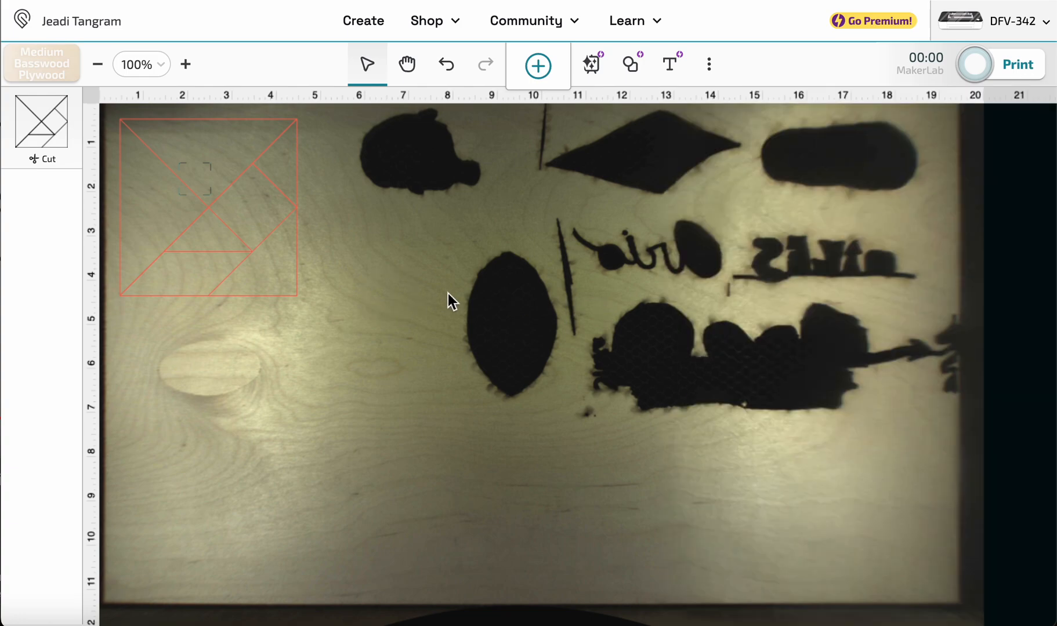